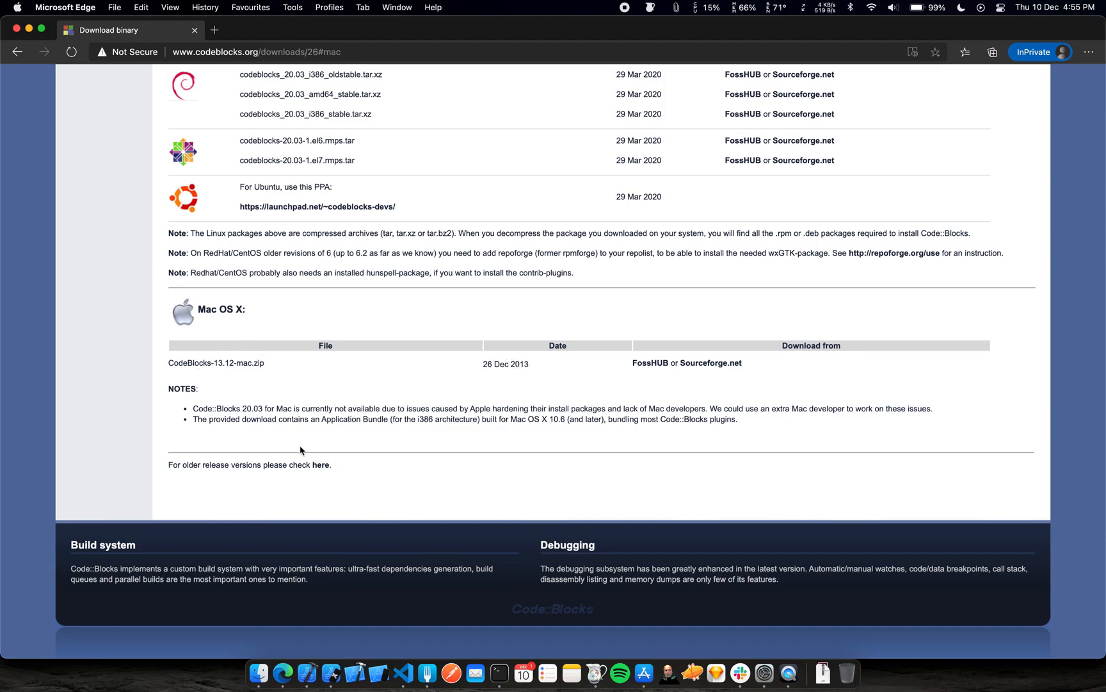
Step: Download codeblocks-17.12_OSX64.dmg from the Mac folder of the Code::Blocks 17.12 binaries among the older releases
left_click(320, 465)
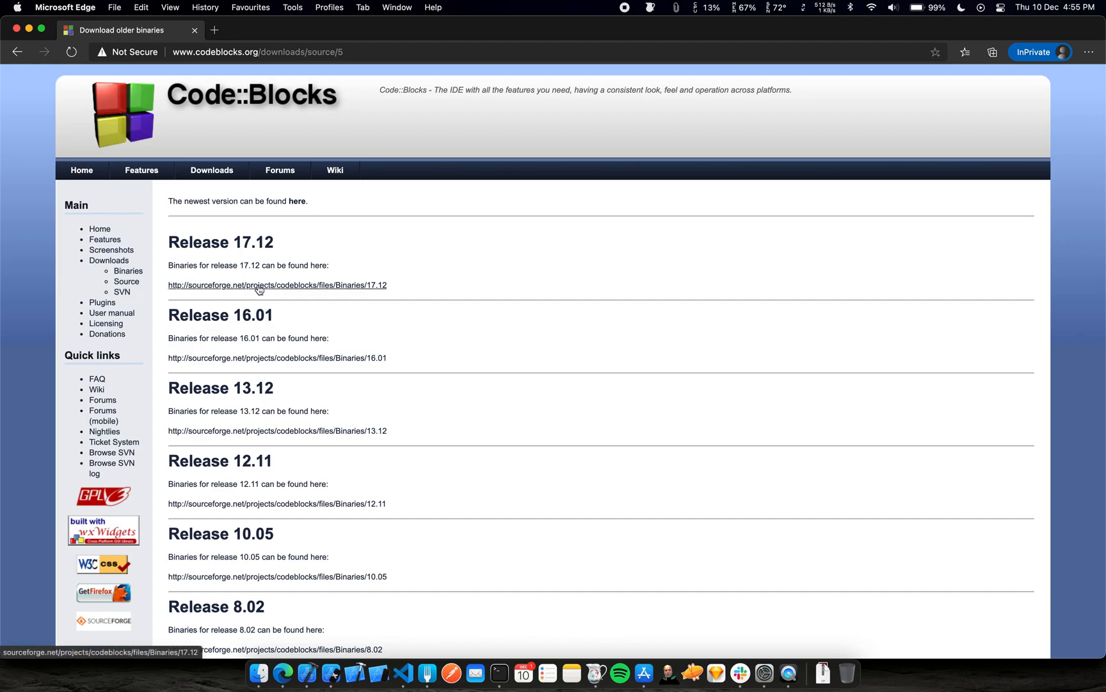
left_click(259, 286)
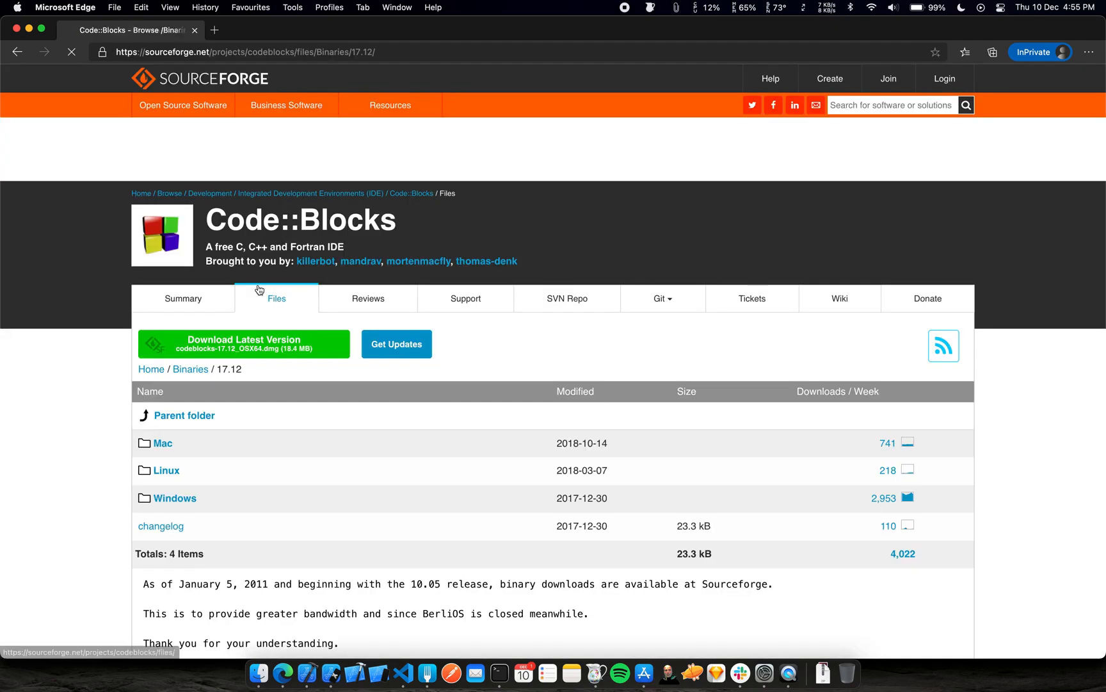
left_click(159, 447)
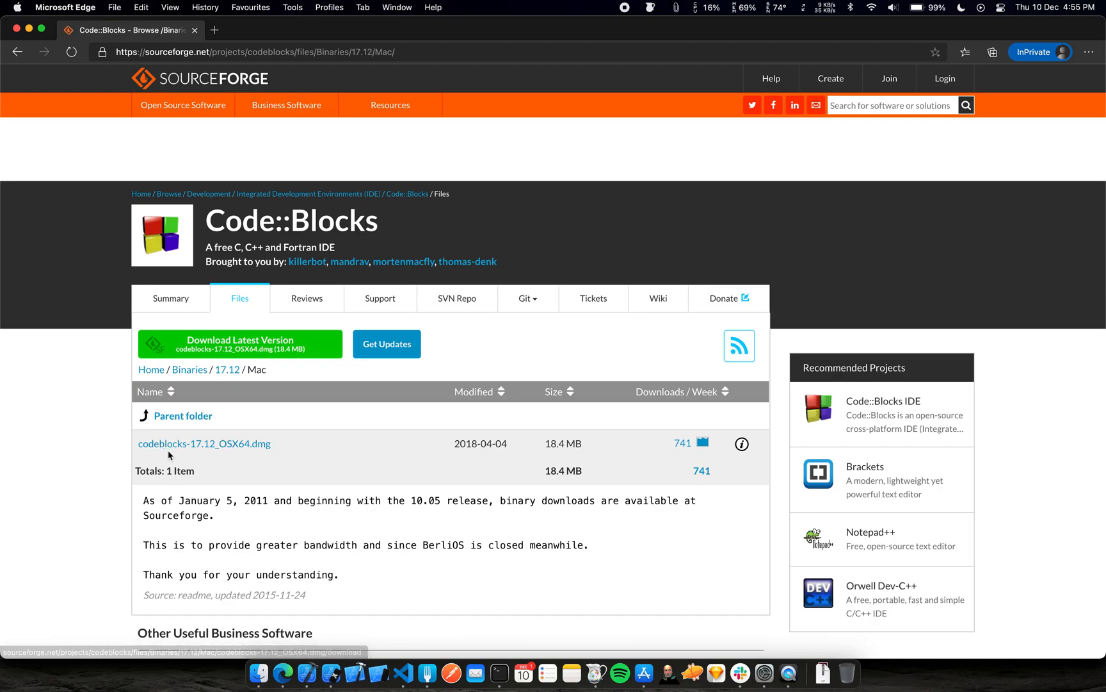
scroll(169, 455, "down", 1)
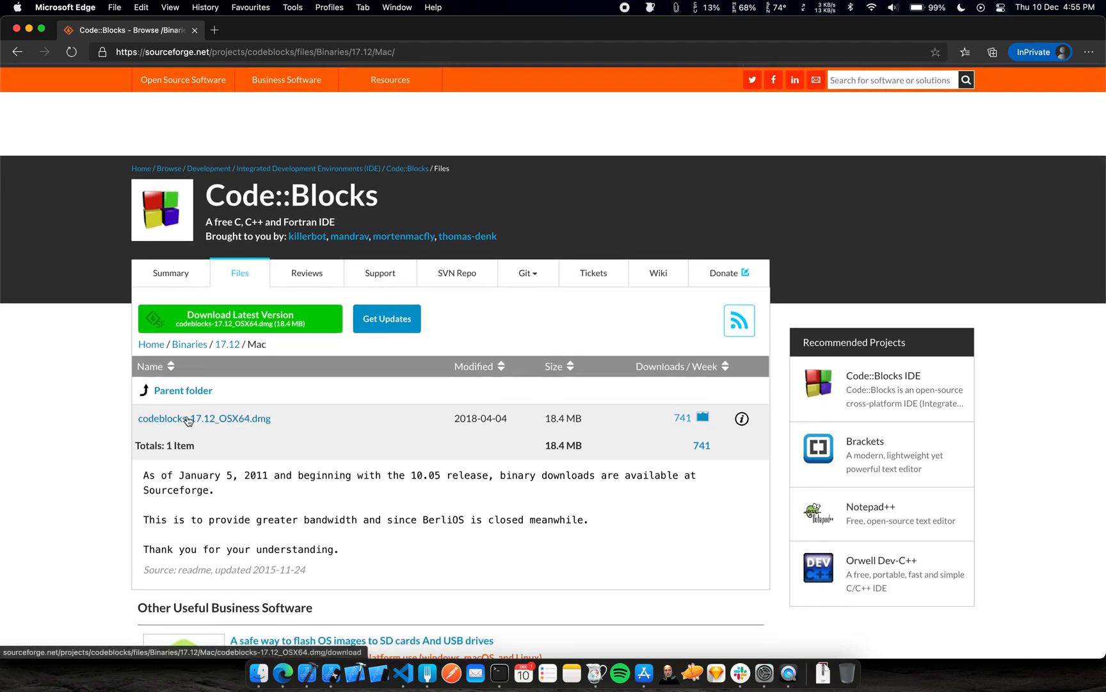
left_click(188, 419)
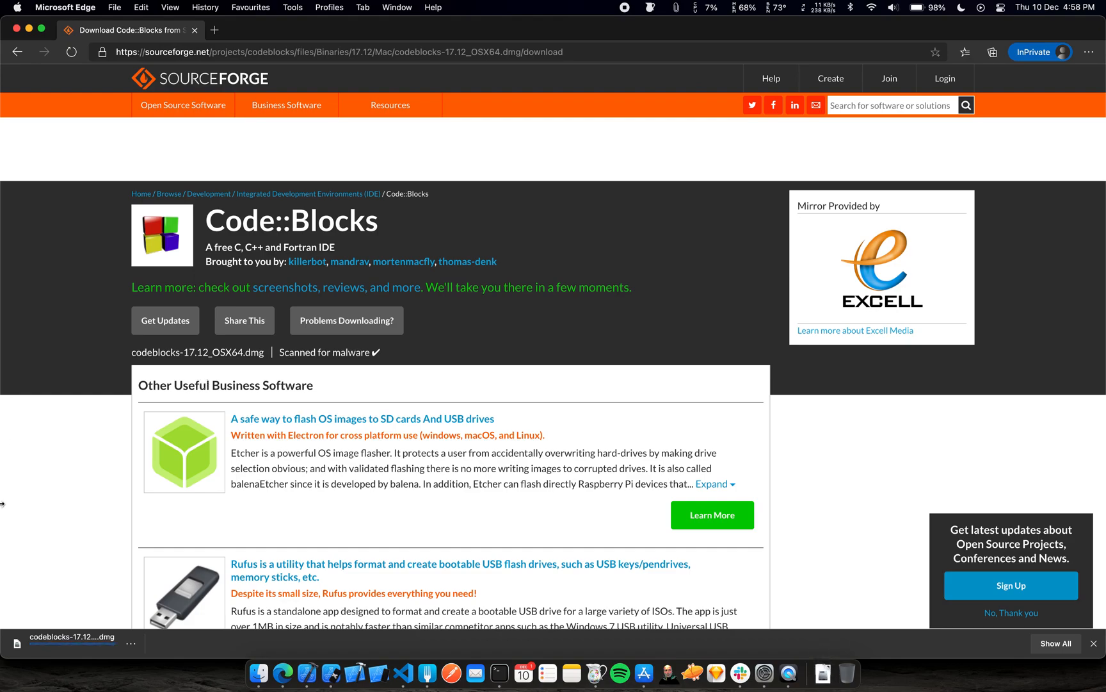
Step: Open the downloaded disk image, copy CodeBlocks into Applications and open that folder
left_click(71, 651)
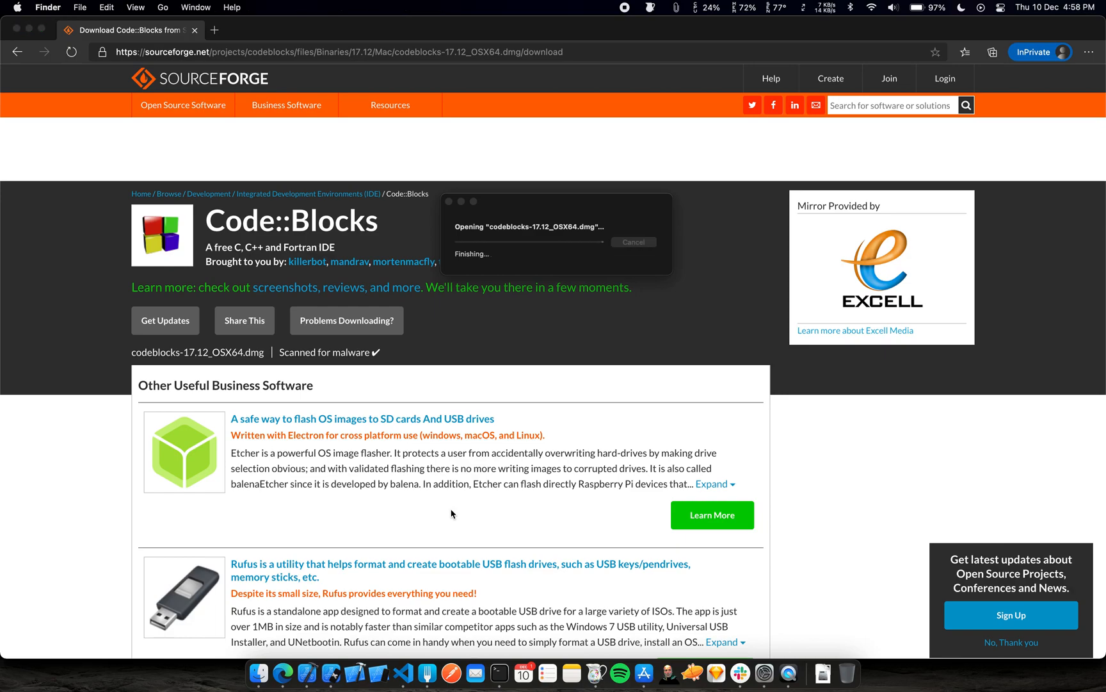
left_click_drag(111, 296, 269, 303)
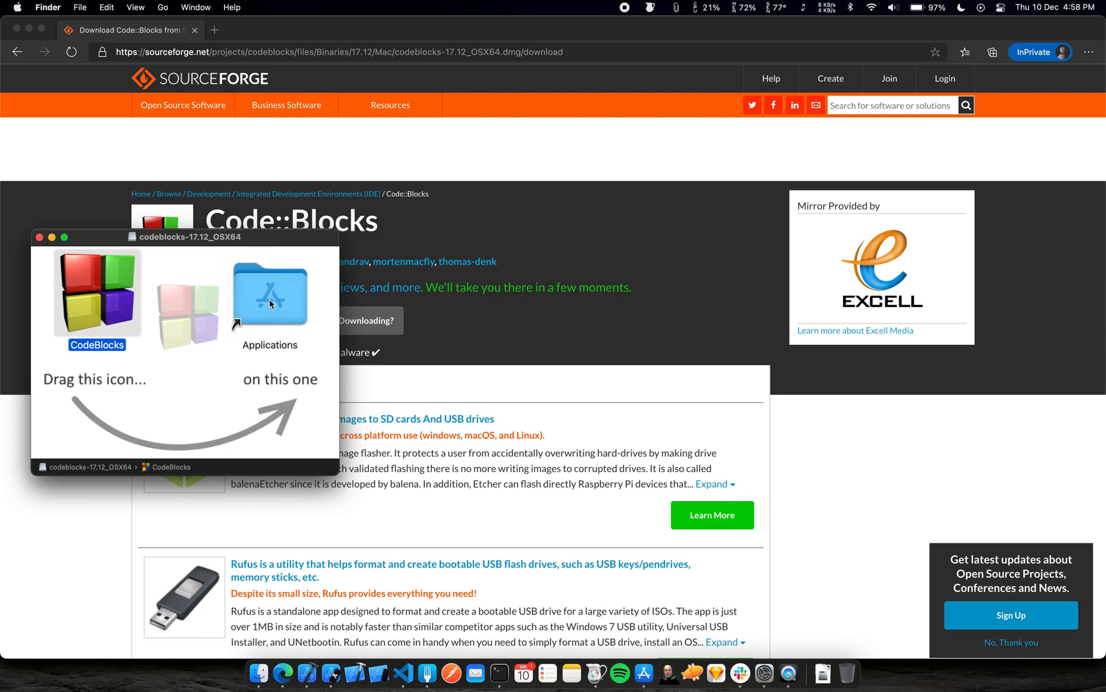
left_click(269, 304)
double_click(269, 303)
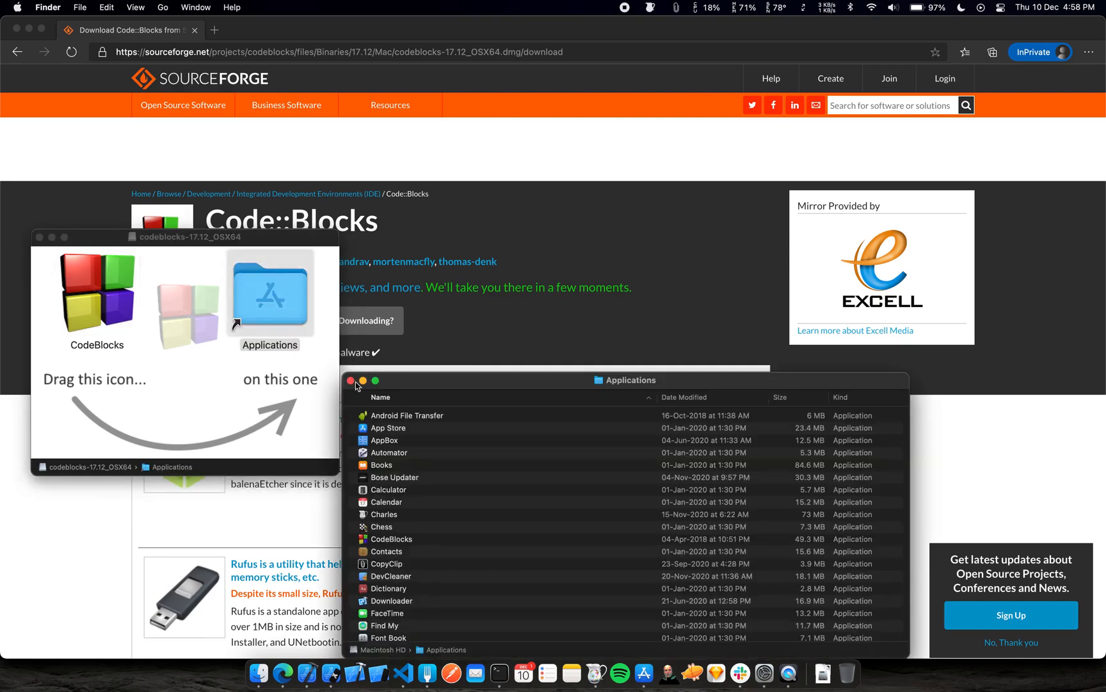
Step: Launch CodeBlocks from the Applications folder, overriding the macOS block on unverified developers
double_click(383, 541)
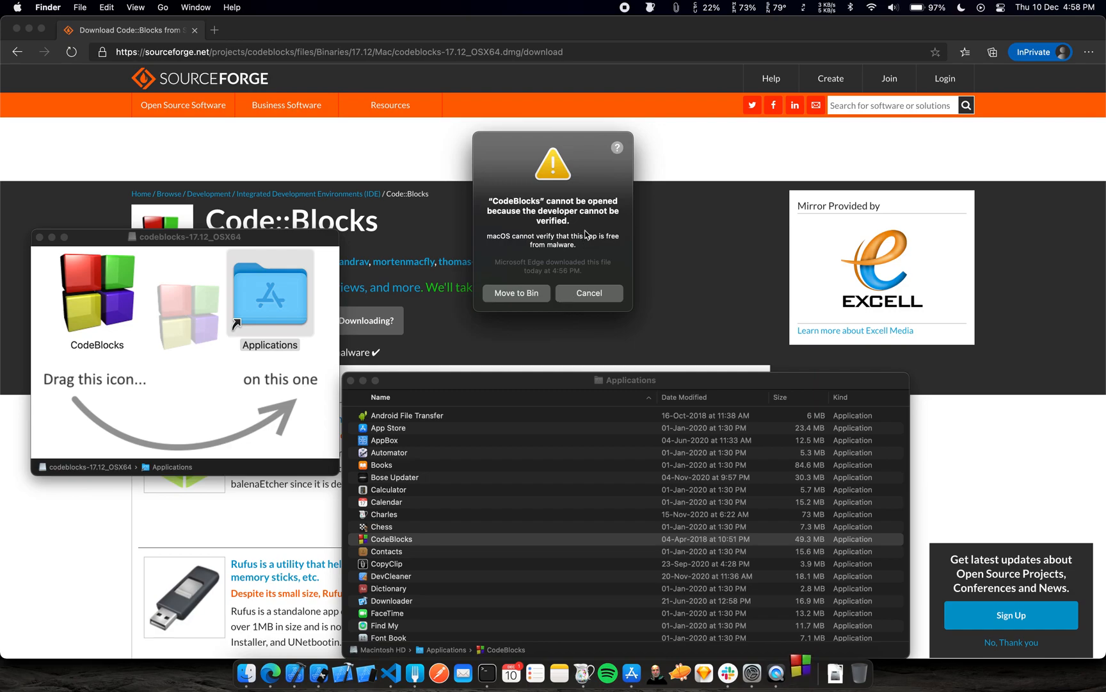
left_click(589, 297)
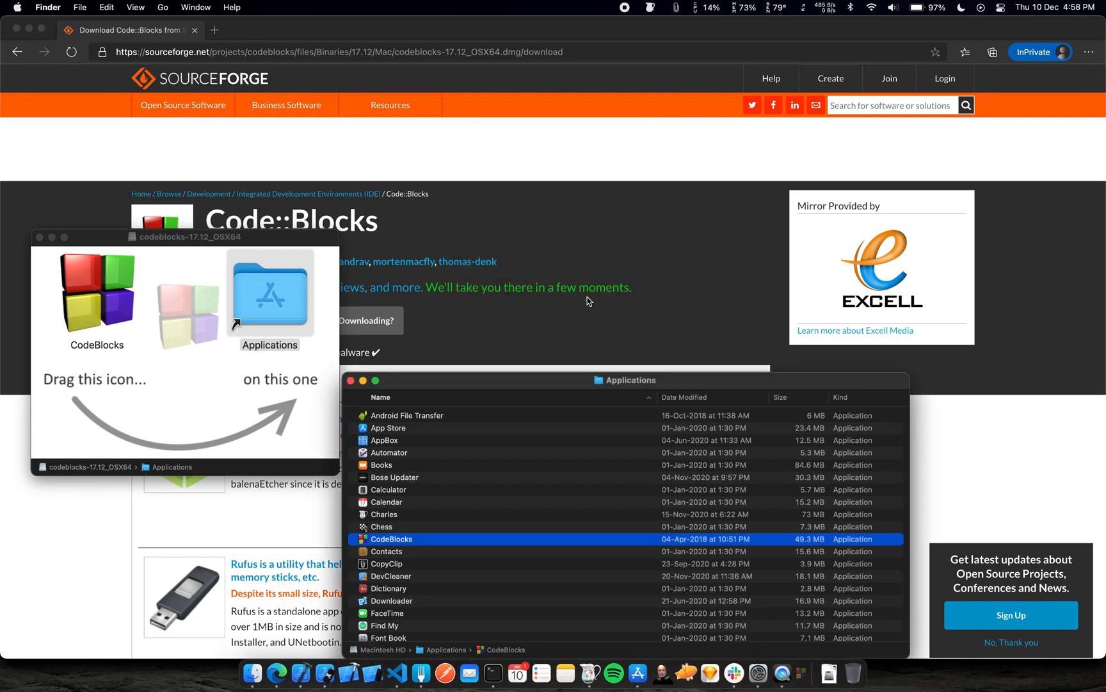
right_click(417, 541)
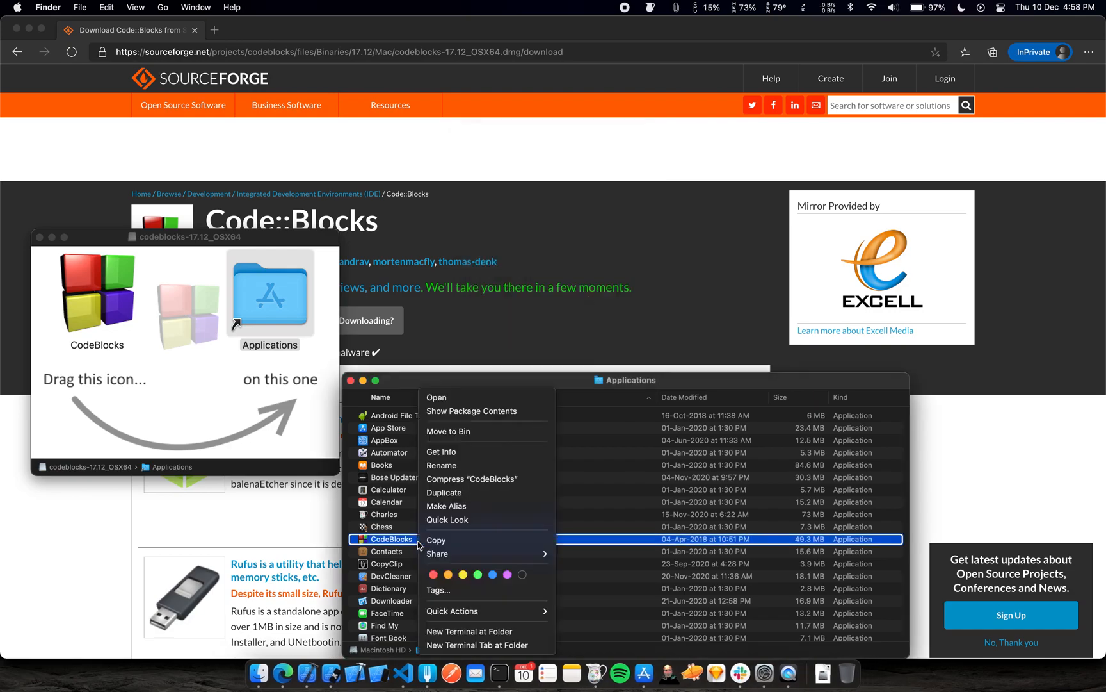
left_click(471, 400)
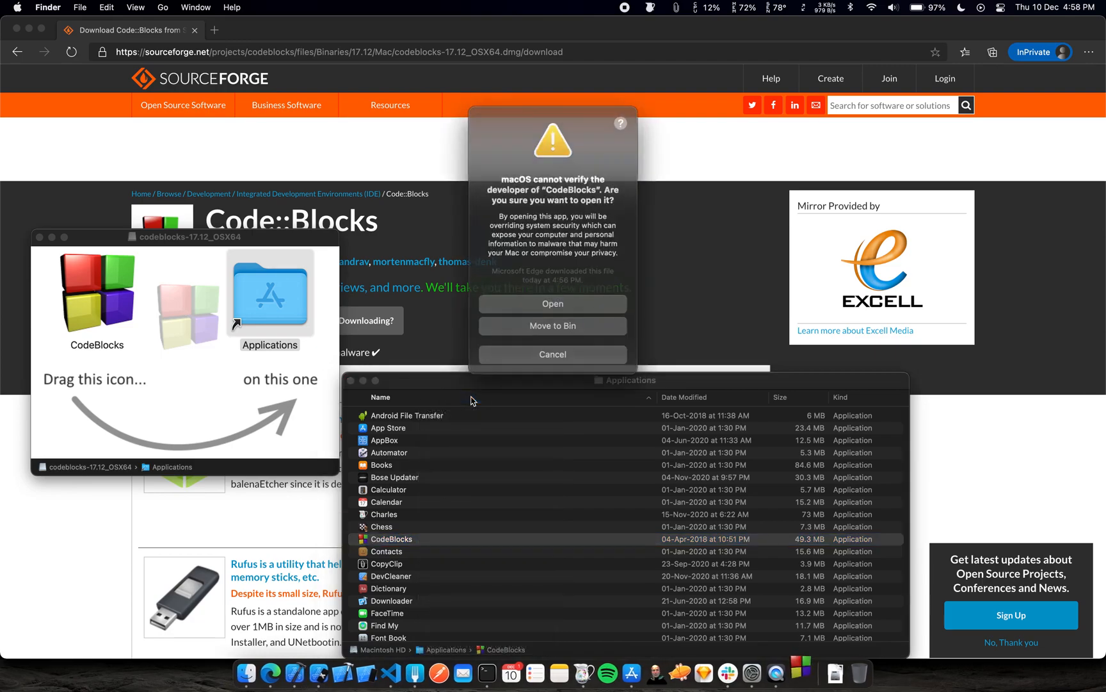
left_click(541, 302)
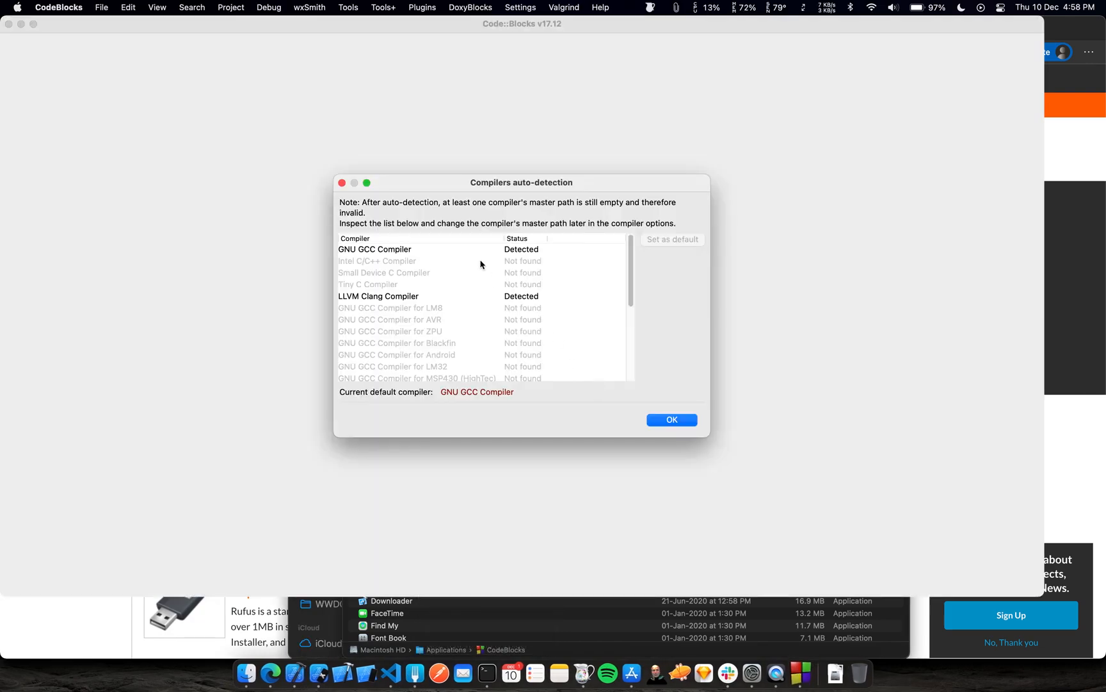
Step: Review the auto-detected compilers and set GNU GCC Compiler as the default
scroll(404, 250, "down", 3)
scroll(404, 250, "up", 3)
scroll(404, 250, "down", 5)
scroll(404, 249, "up", 5)
left_click(380, 249)
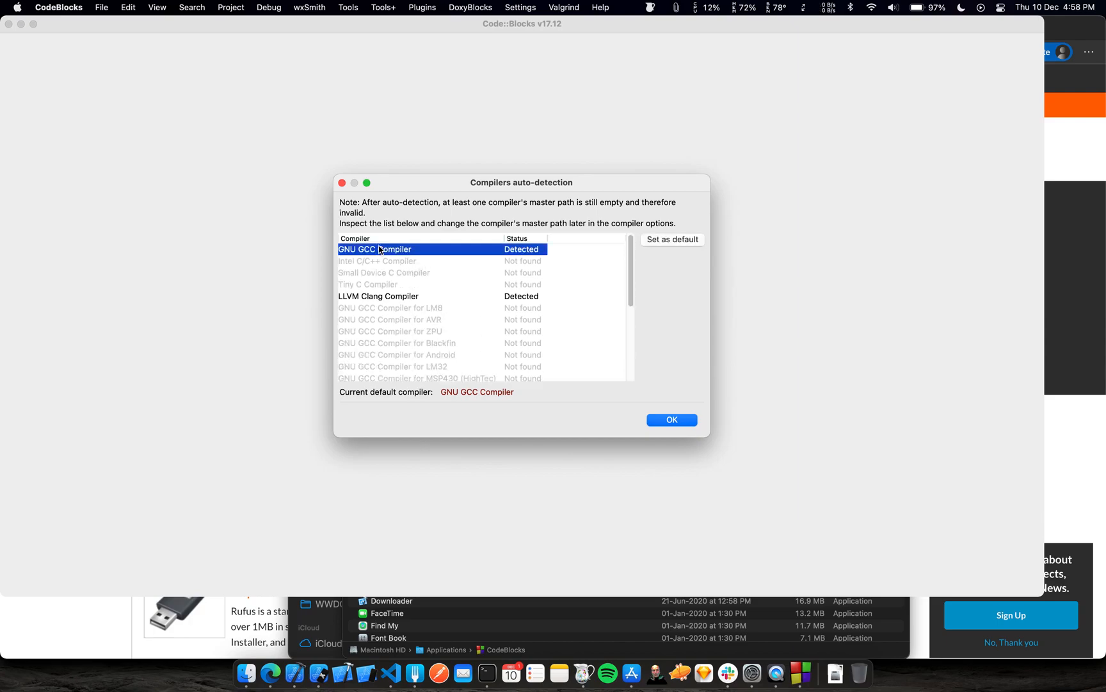
left_click(675, 239)
left_click(668, 422)
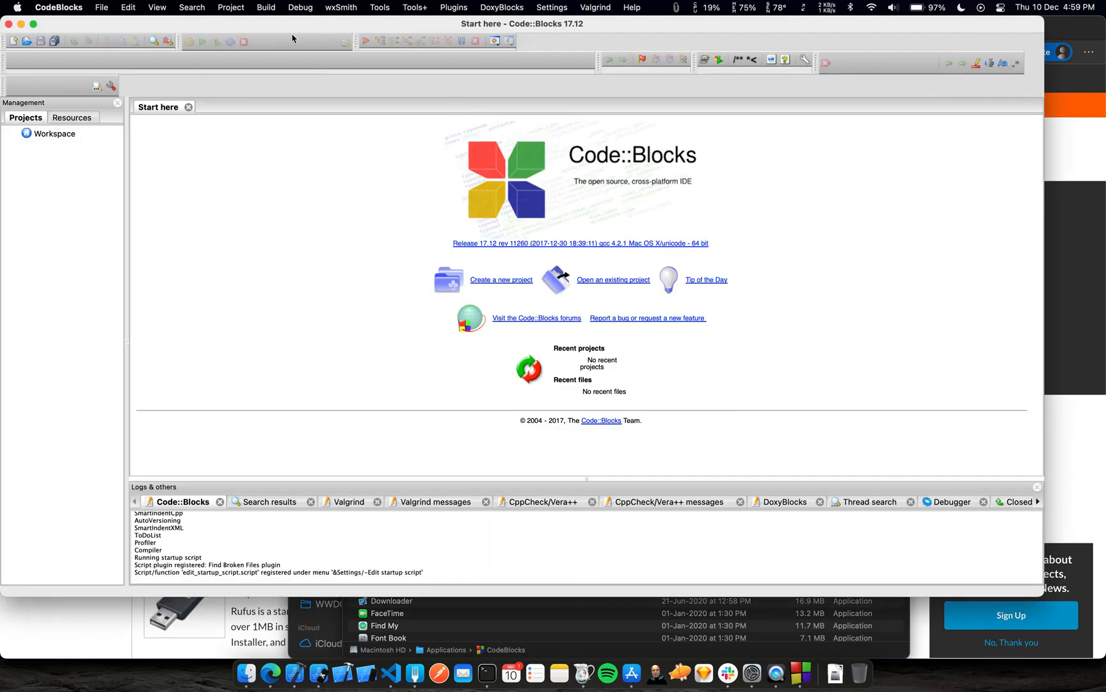
Step: Maximize the Code::Blocks window and start a new C/C++ source file from a template, skipping the wizard's welcome page in future
double_click(285, 24)
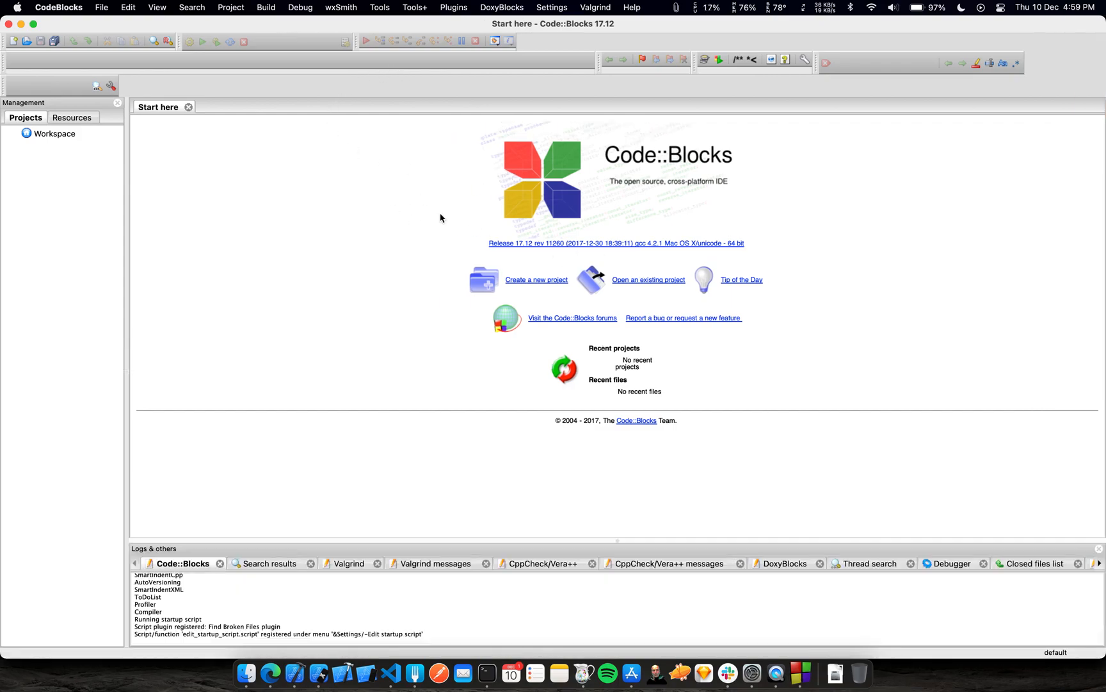
left_click(100, 7)
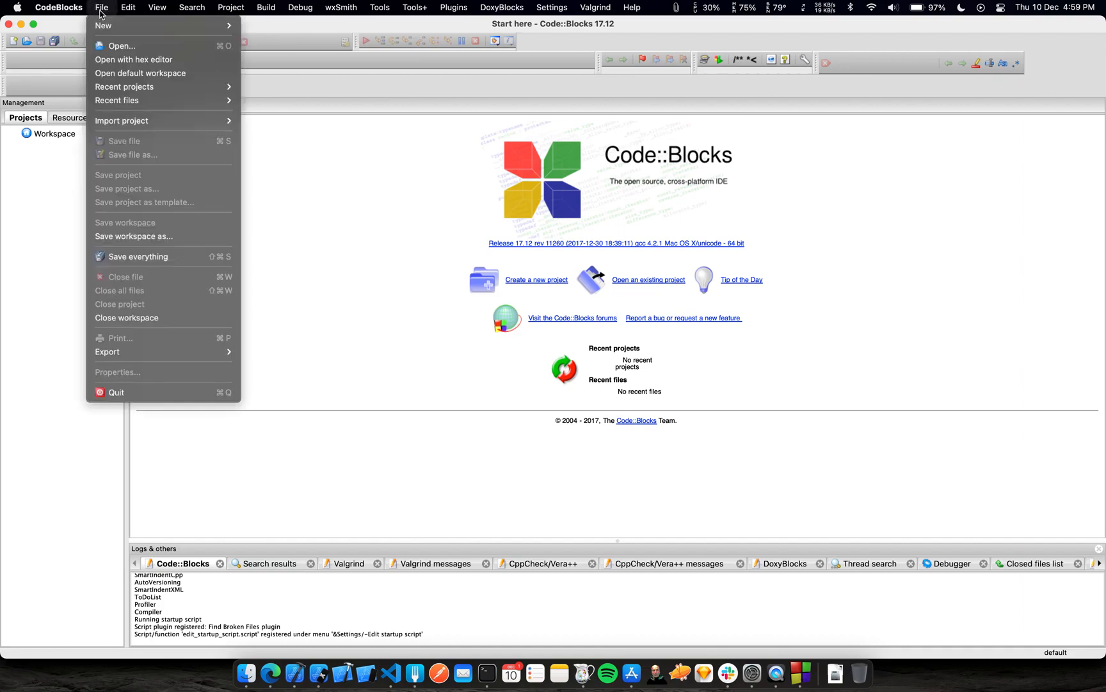
mouse_move(143, 25)
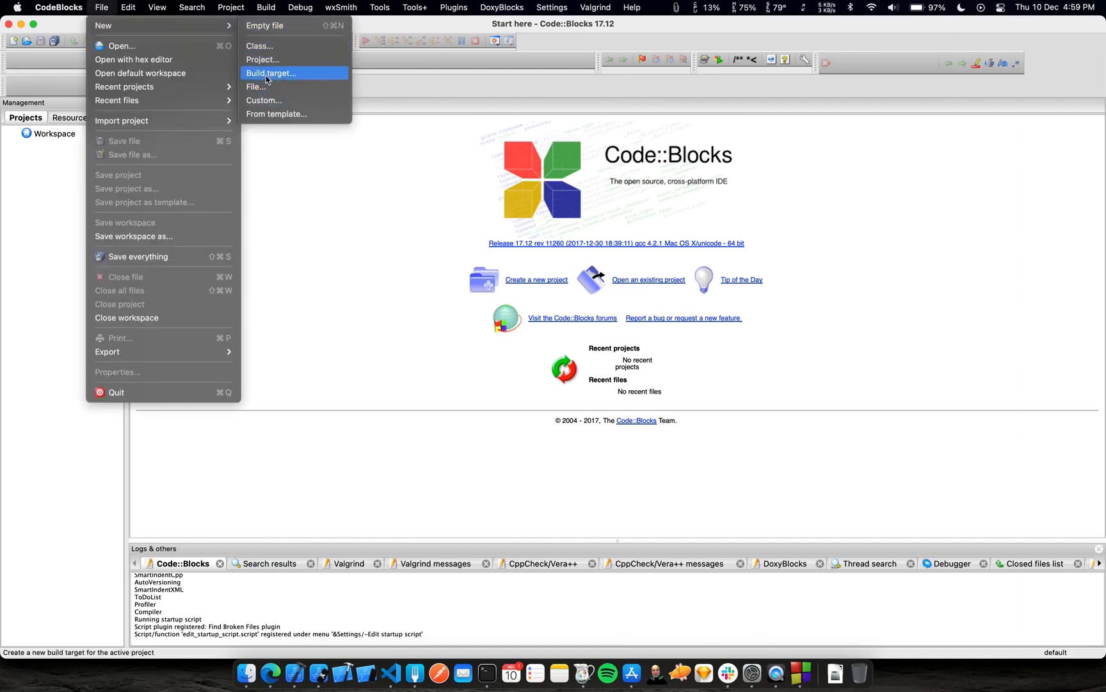
left_click(275, 114)
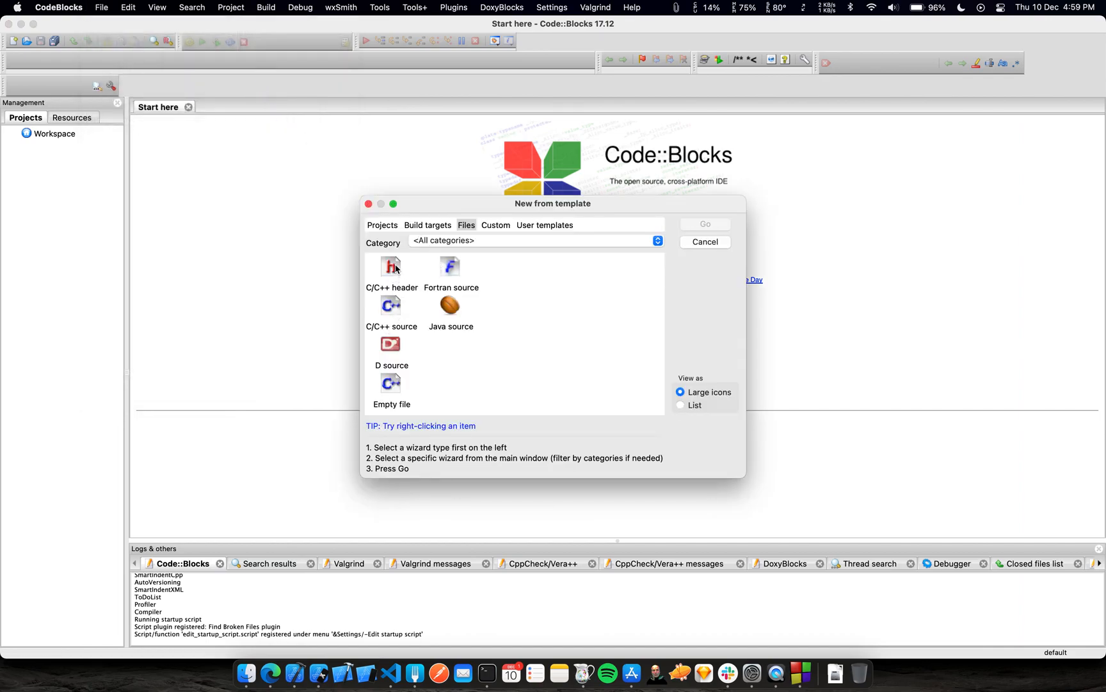
left_click(391, 315)
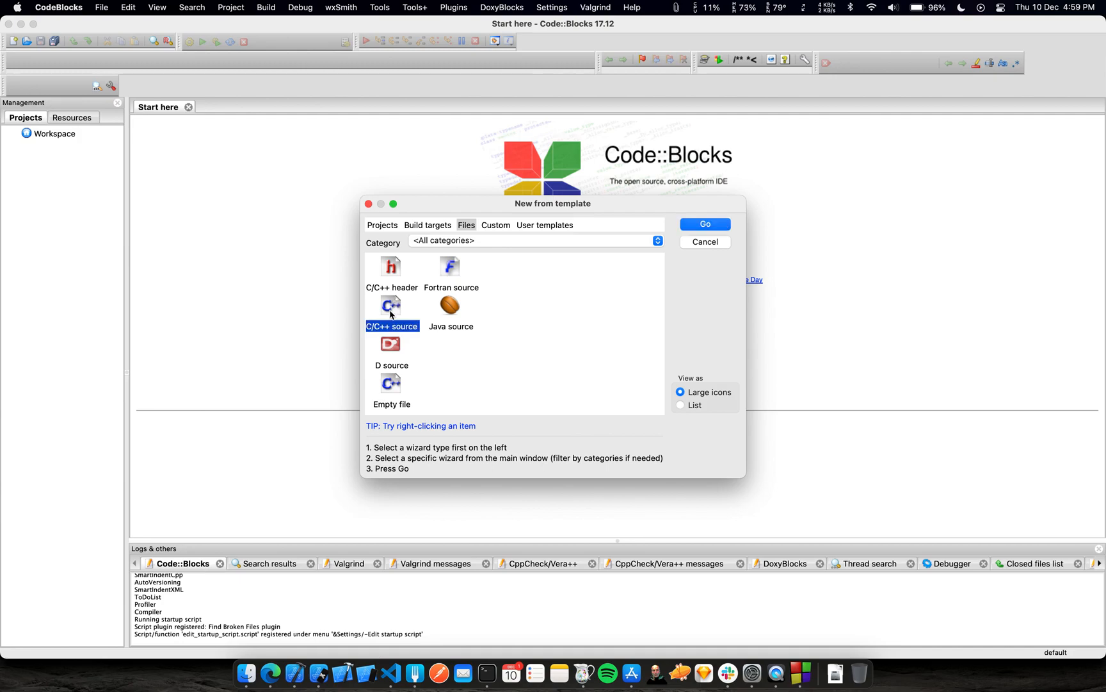
double_click(391, 314)
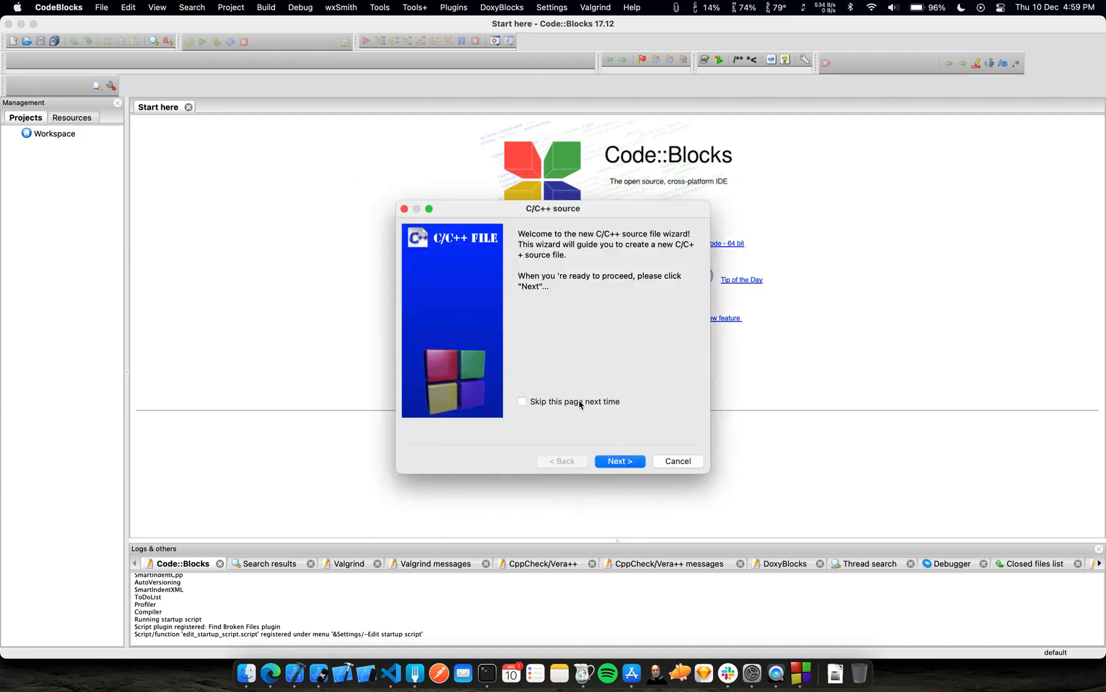
left_click(579, 404)
left_click(622, 464)
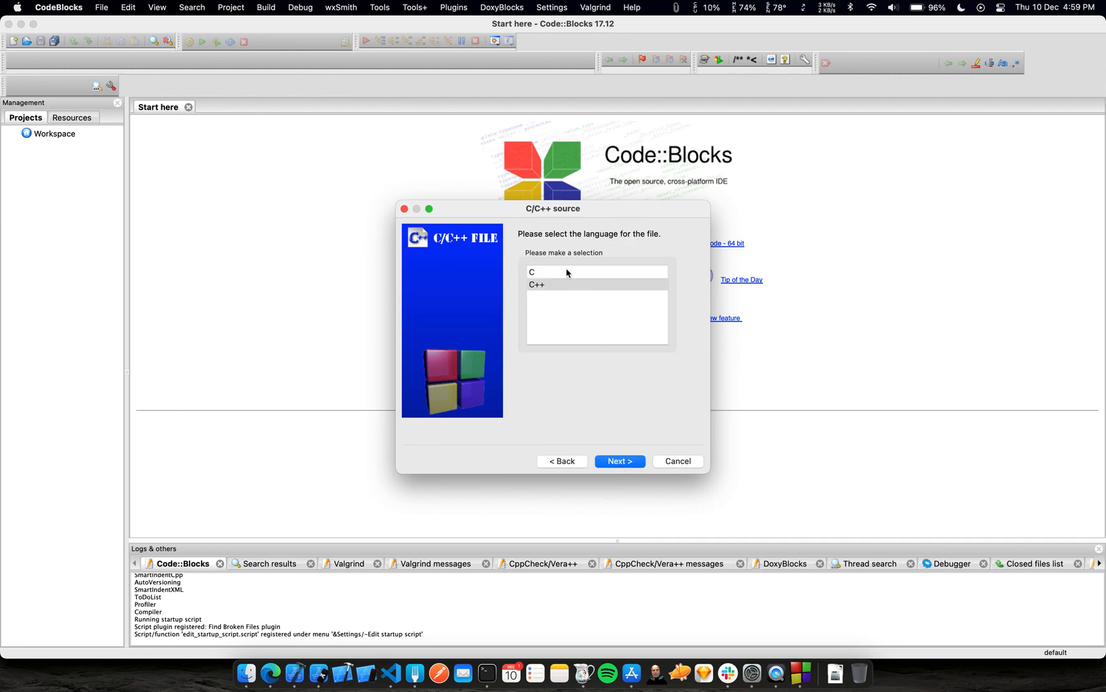
Step: Choose C as the file's language and create it as helloworld.c in the Documents folder
left_click(566, 273)
left_click(602, 463)
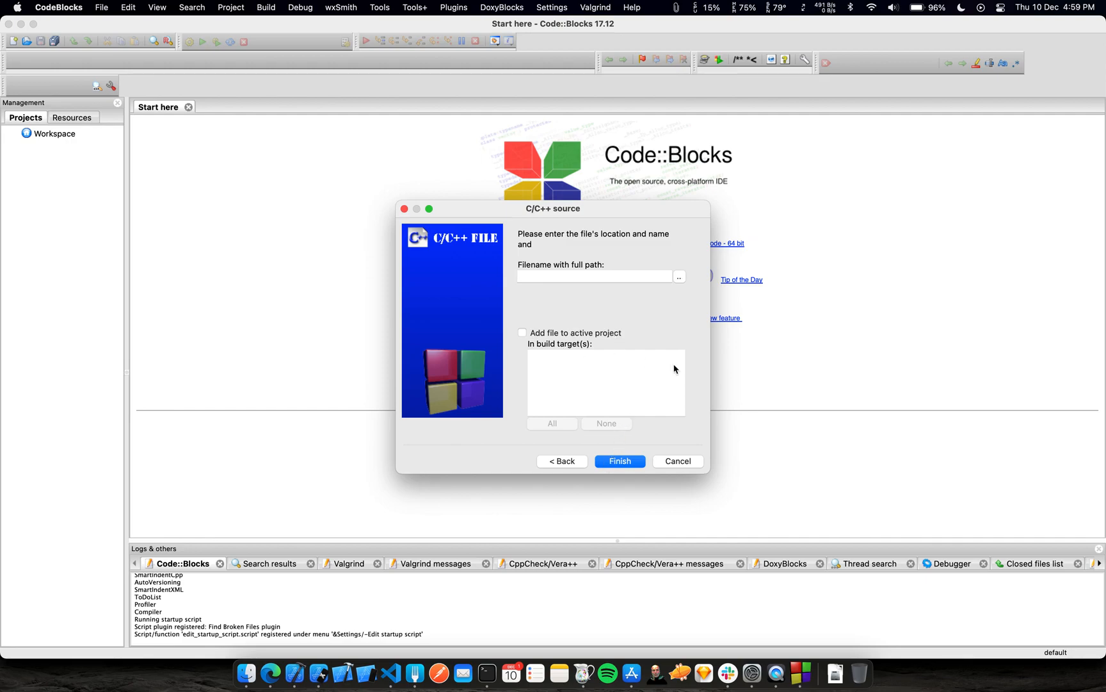
left_click(680, 277)
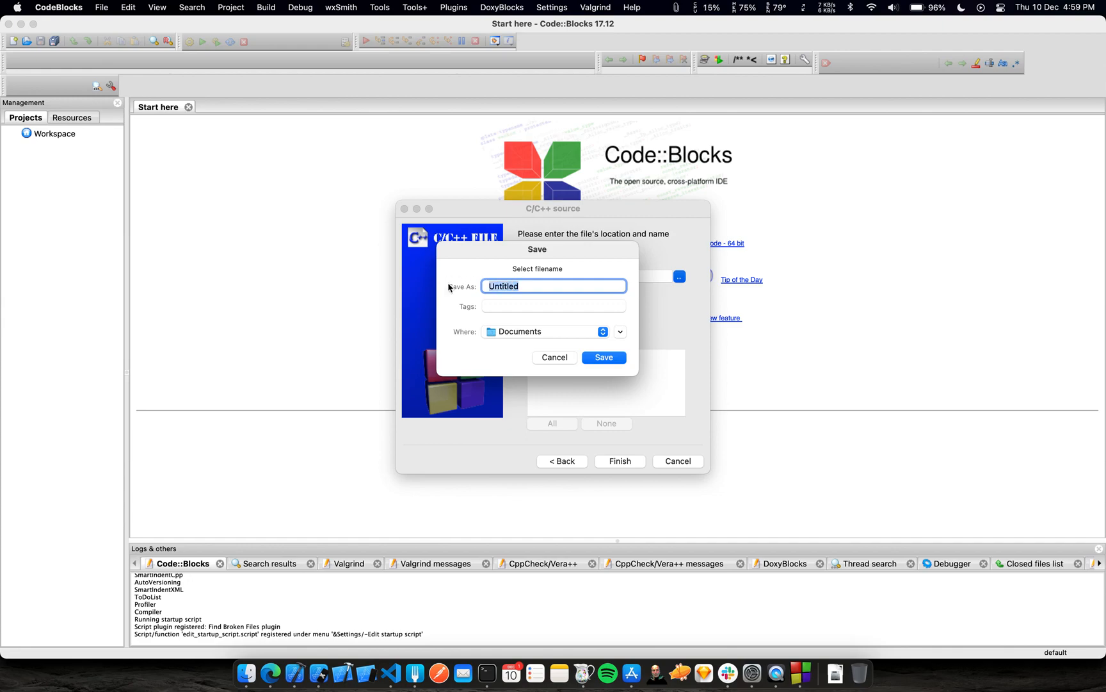
type("h")
key("Return")
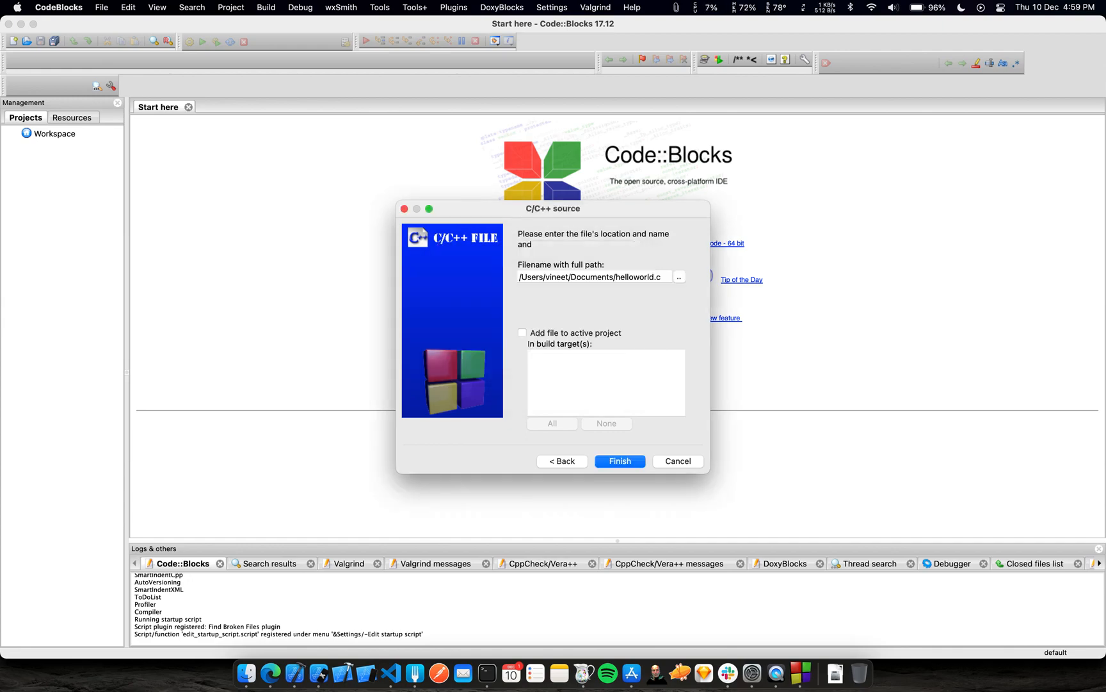
left_click(614, 460)
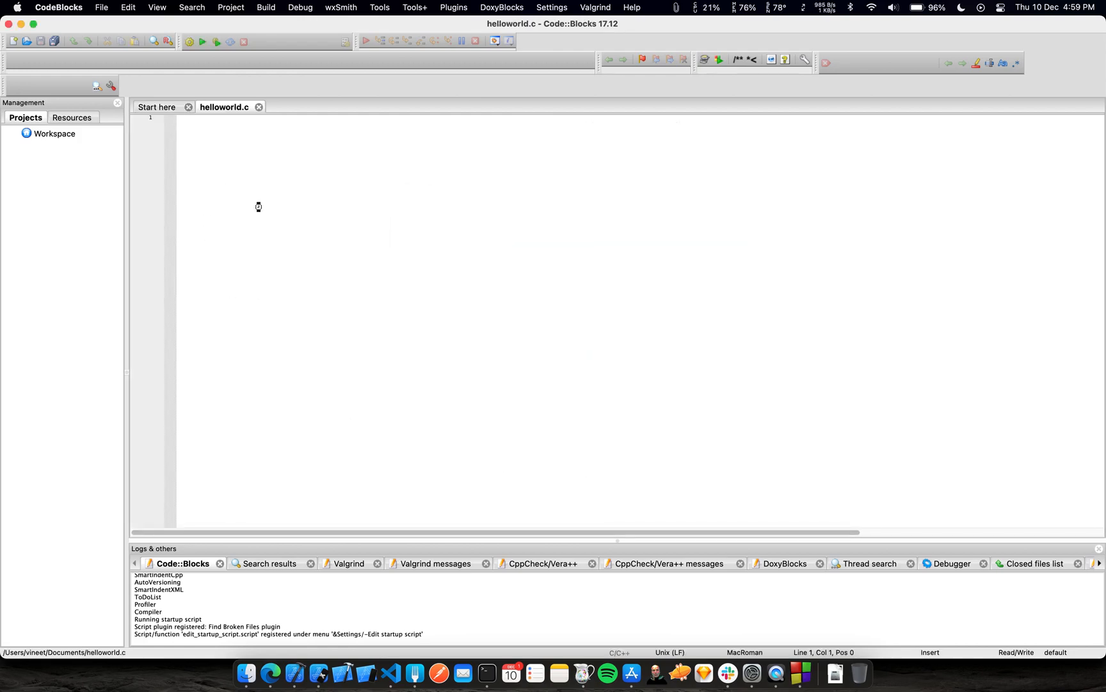
Step: Set the code editor's font size to 18 in the general editor settings
left_click(552, 8)
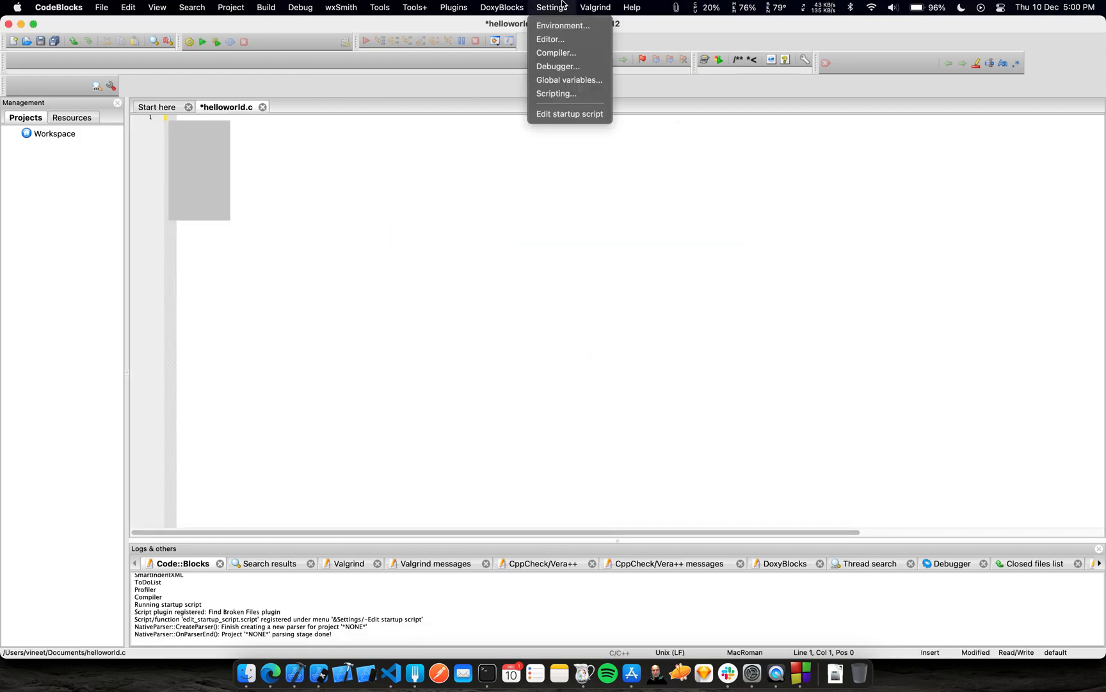
left_click(559, 42)
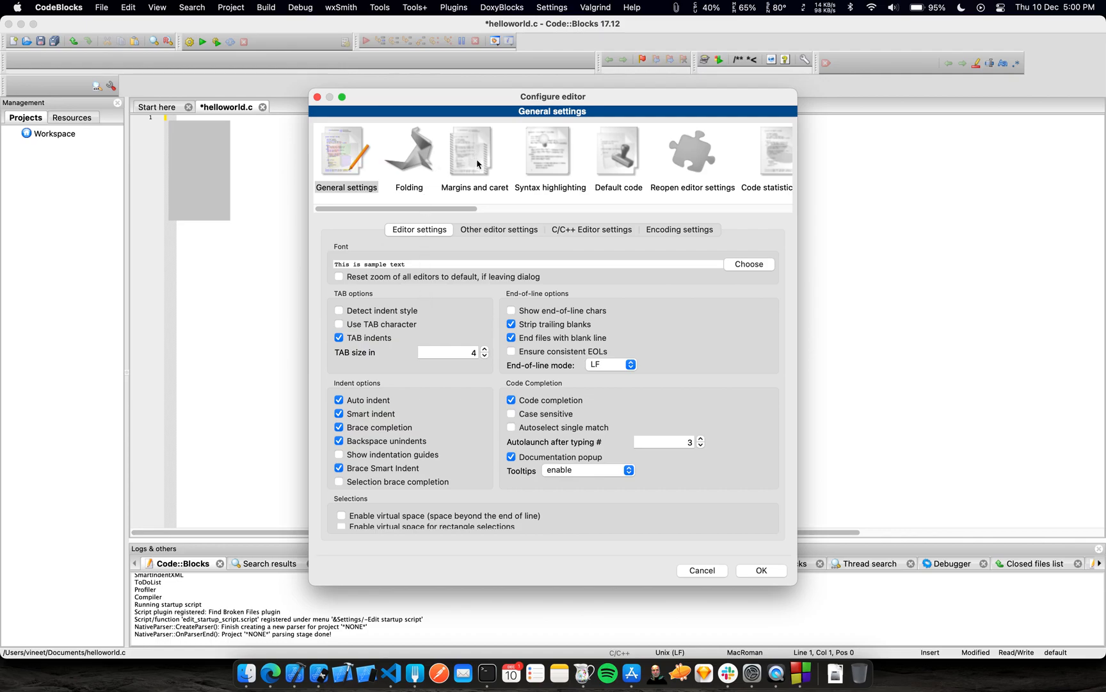
scroll(479, 164, "right", 5)
scroll(478, 164, "right", 10)
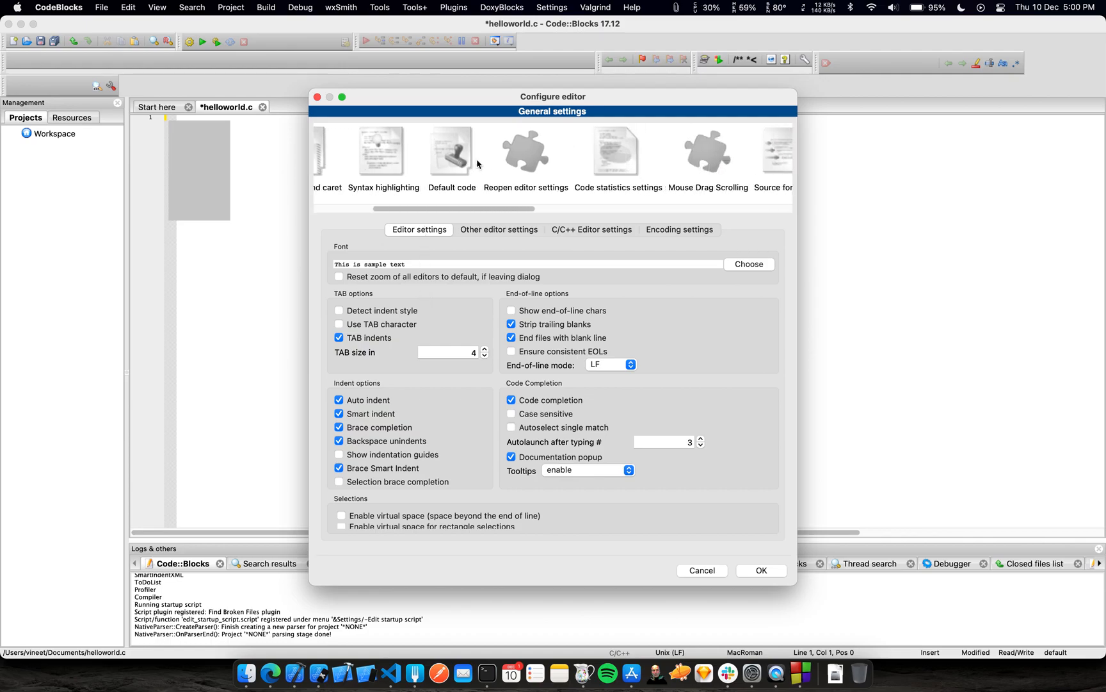
scroll(477, 163, "right", 5)
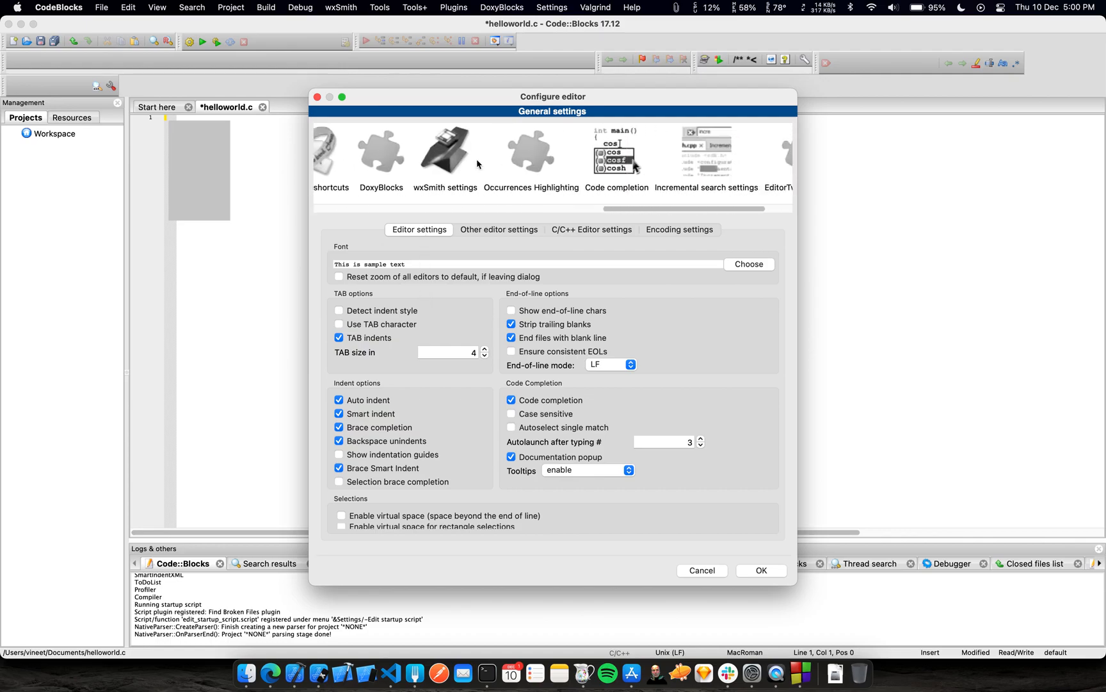
scroll(477, 163, "left", 15)
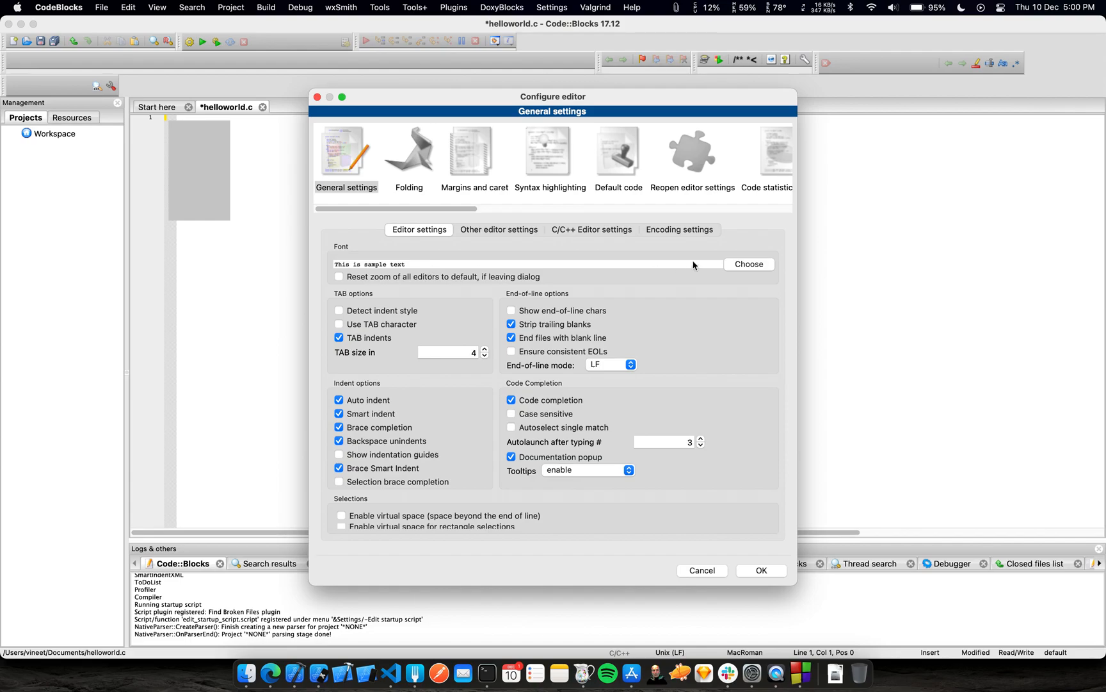
left_click(736, 268)
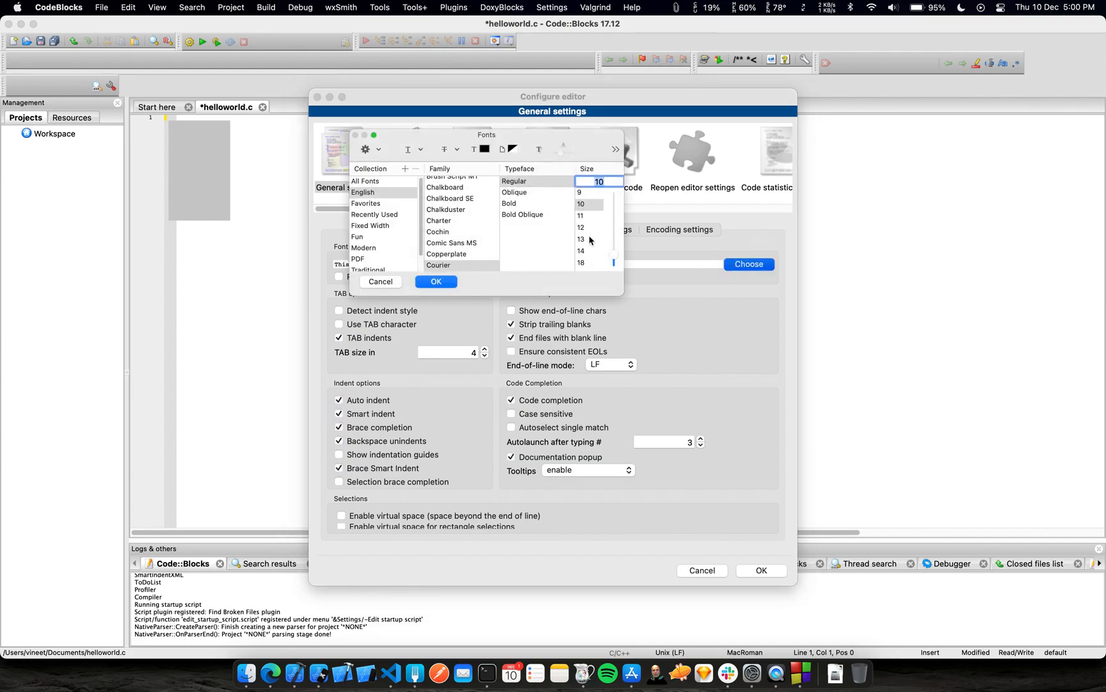
left_click(584, 250)
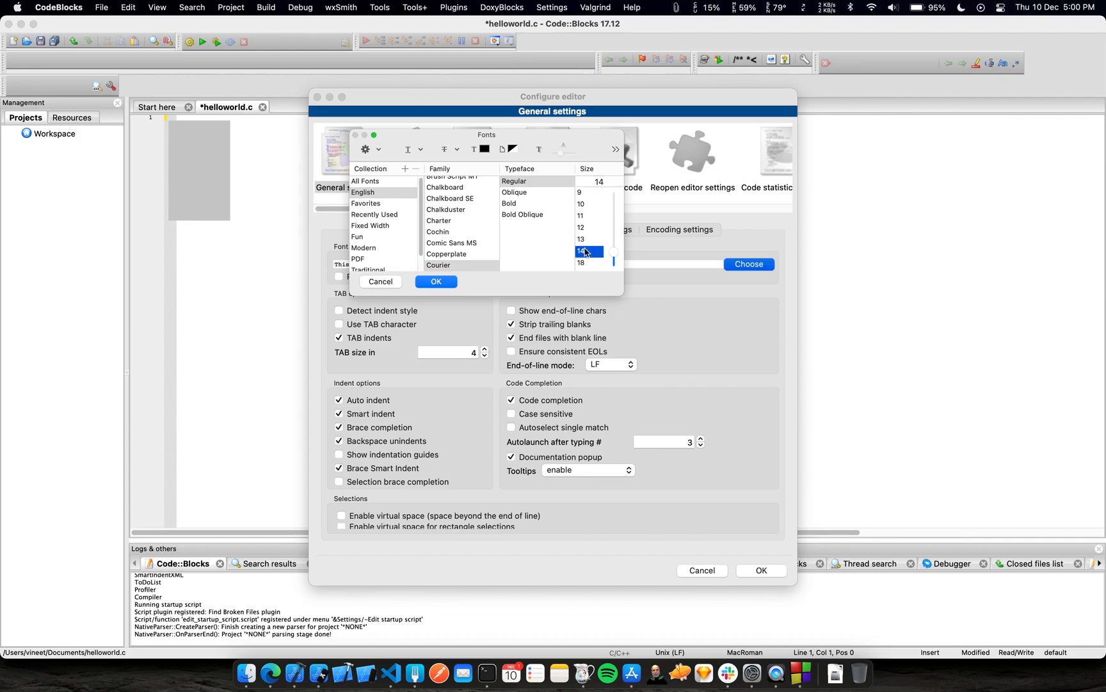
left_click(584, 262)
left_click(429, 283)
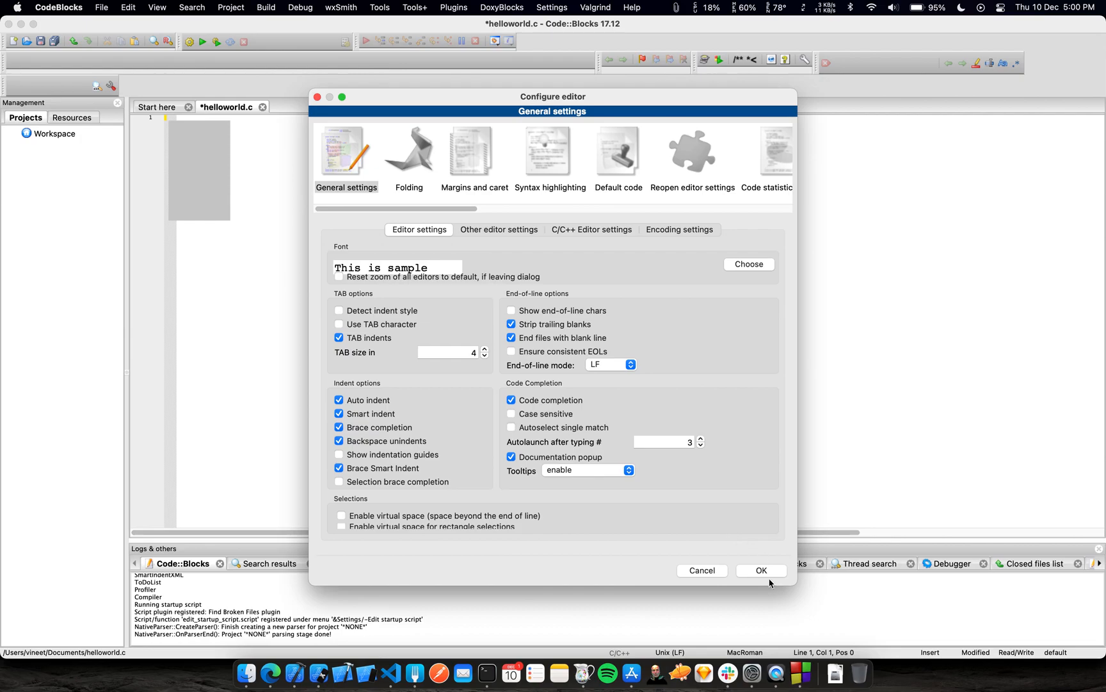
left_click(766, 574)
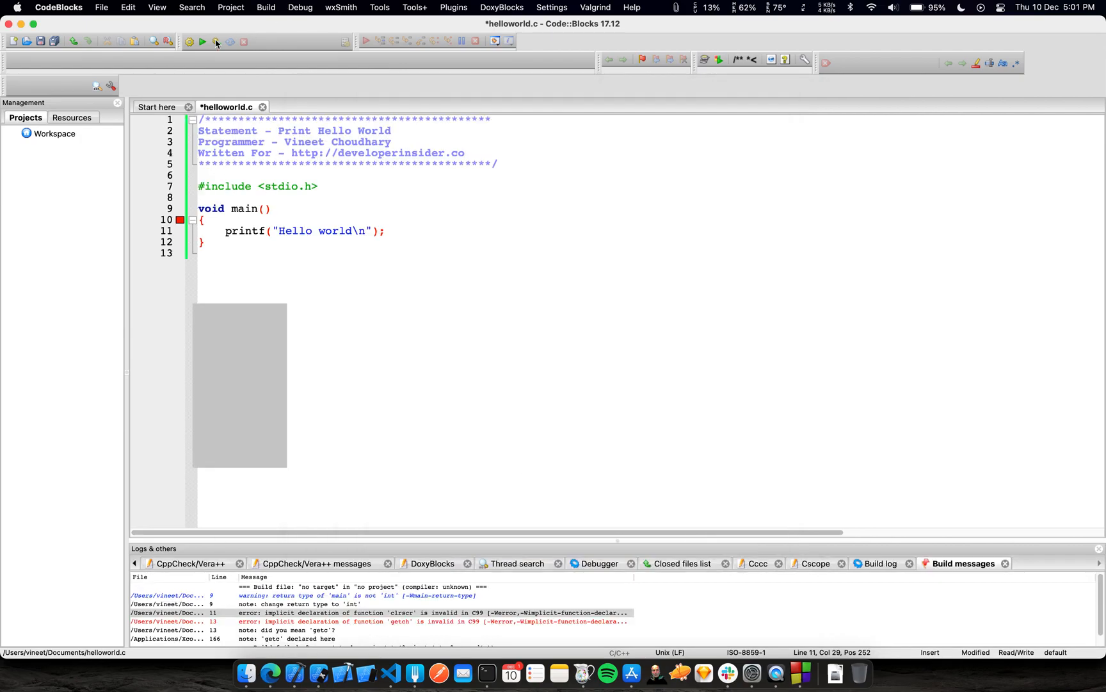
Step: Build and run helloworld.c, allow Code::Blocks to control Terminal, and close the program's output window
left_click(204, 42)
left_click(573, 253)
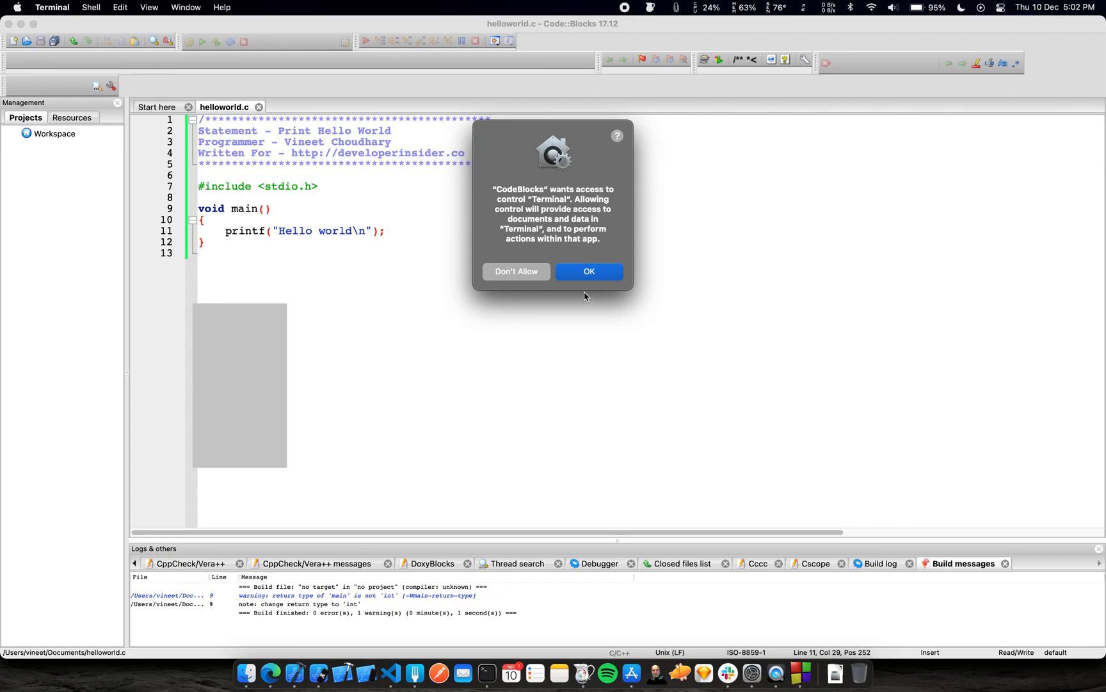
left_click(587, 273)
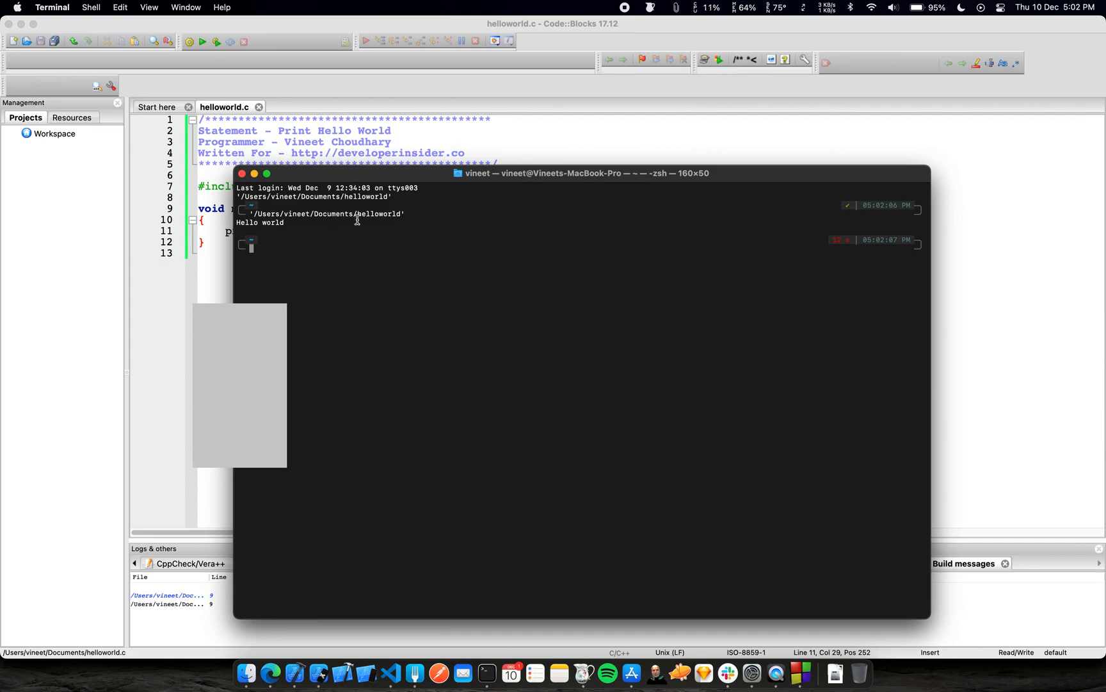
left_click_drag(340, 182, 440, 150)
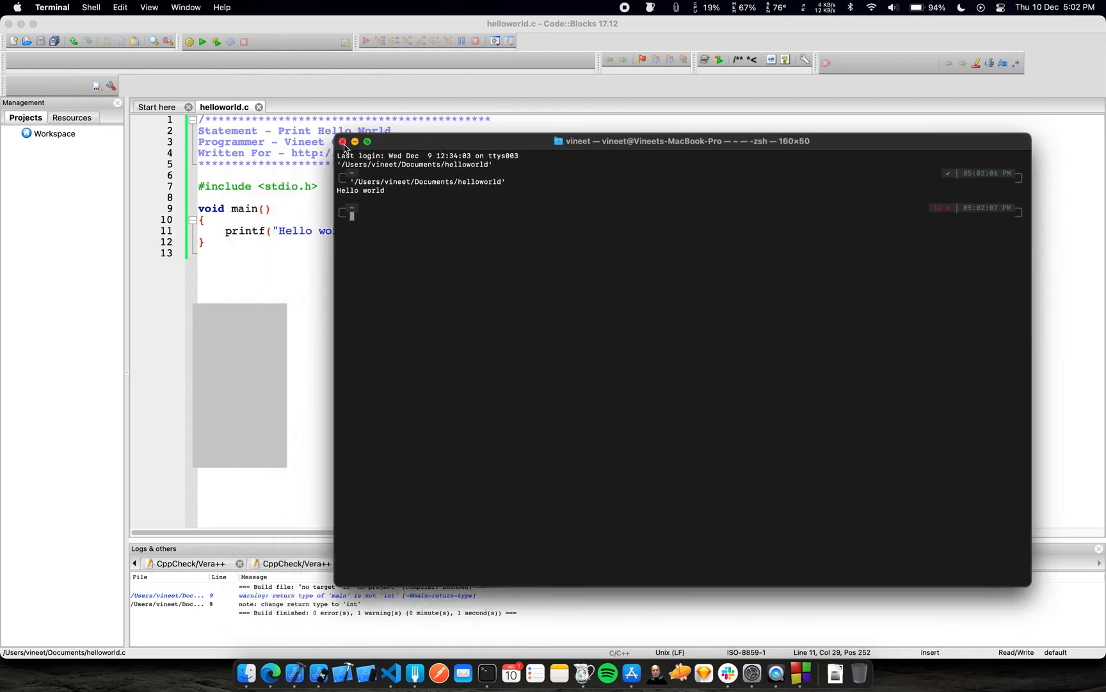
left_click(343, 142)
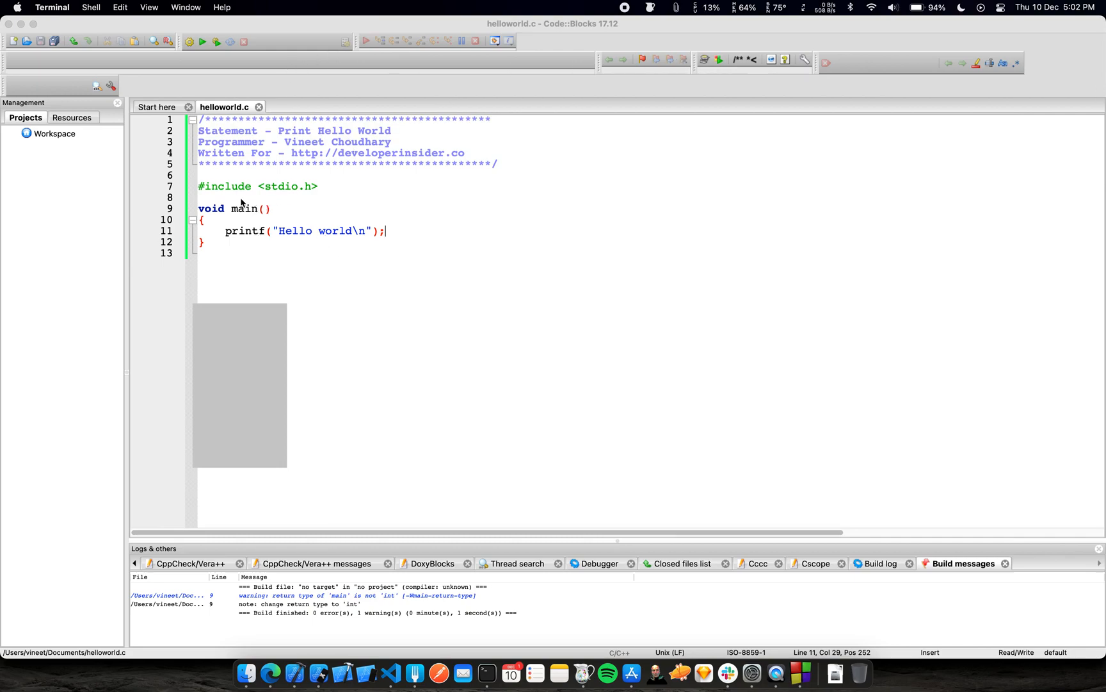
Step: Run helloworld.c again with the combined build and run command, and close its Terminal output window
left_click(217, 42)
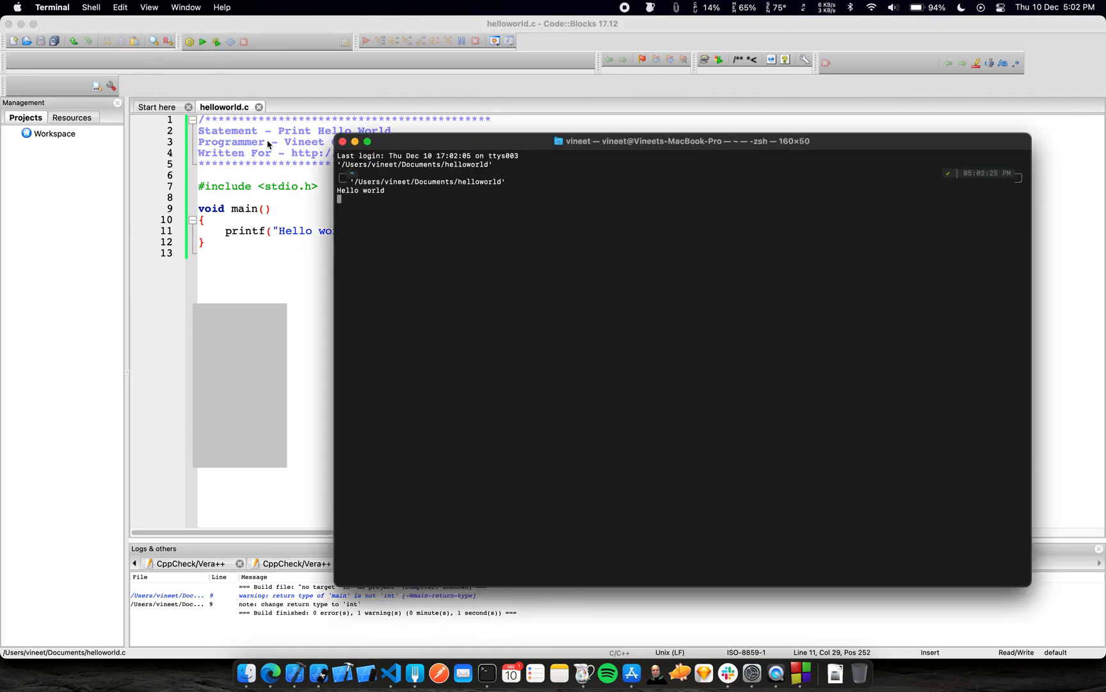
left_click(342, 142)
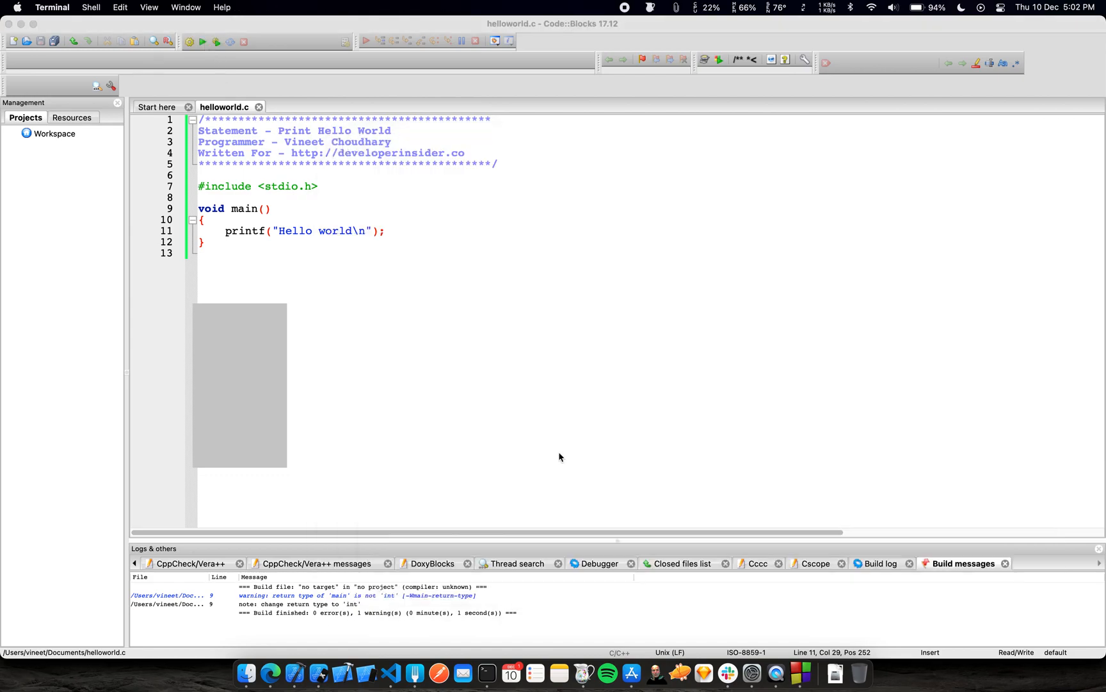
Step: Quit Code::Blocks and bring its dialog for saving the changed layout to the front
right_click(792, 674)
left_click(807, 635)
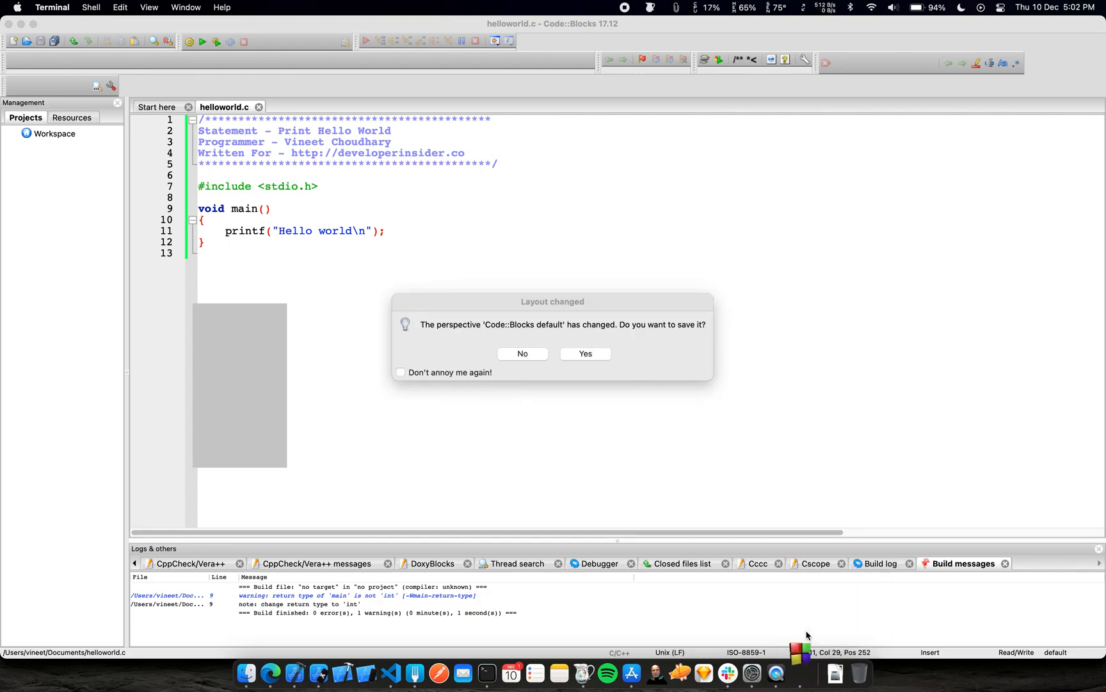
left_click(570, 335)
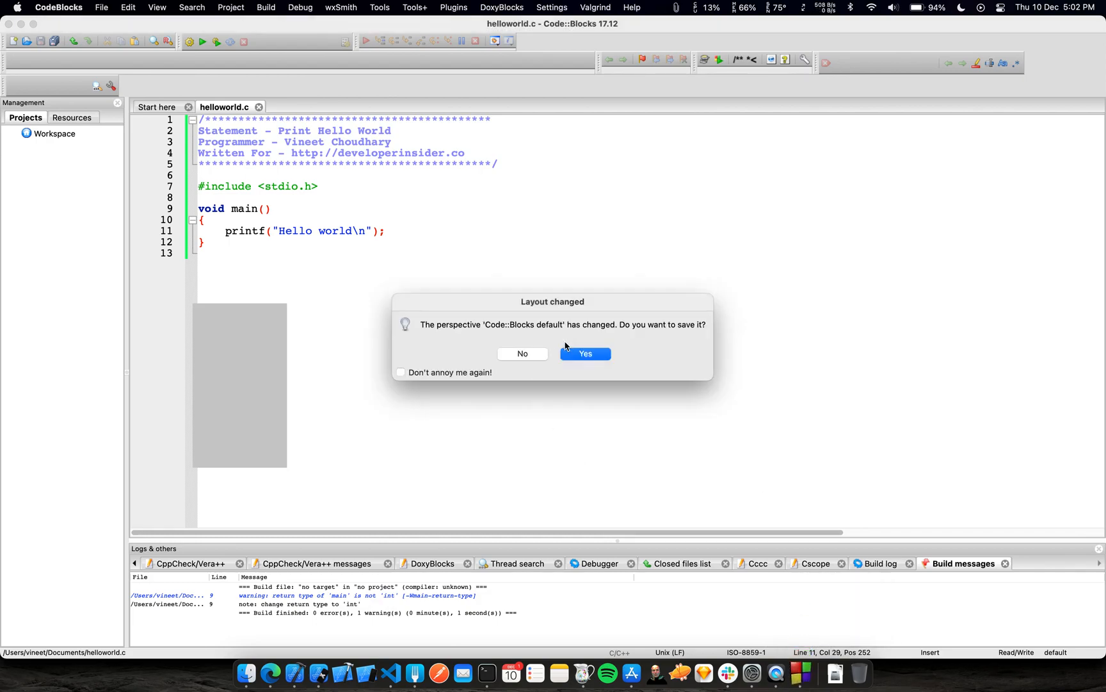